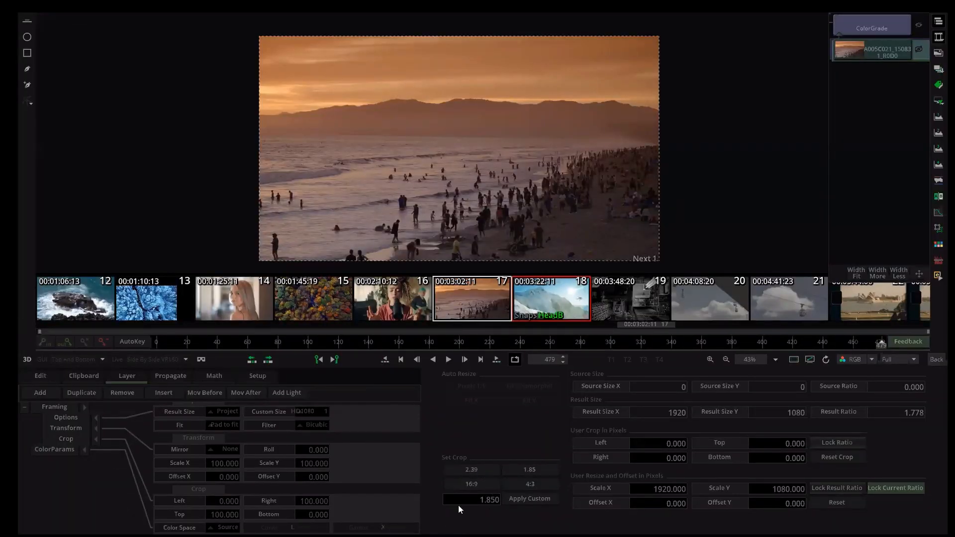
pyautogui.click(507, 528)
pyautogui.click(934, 236)
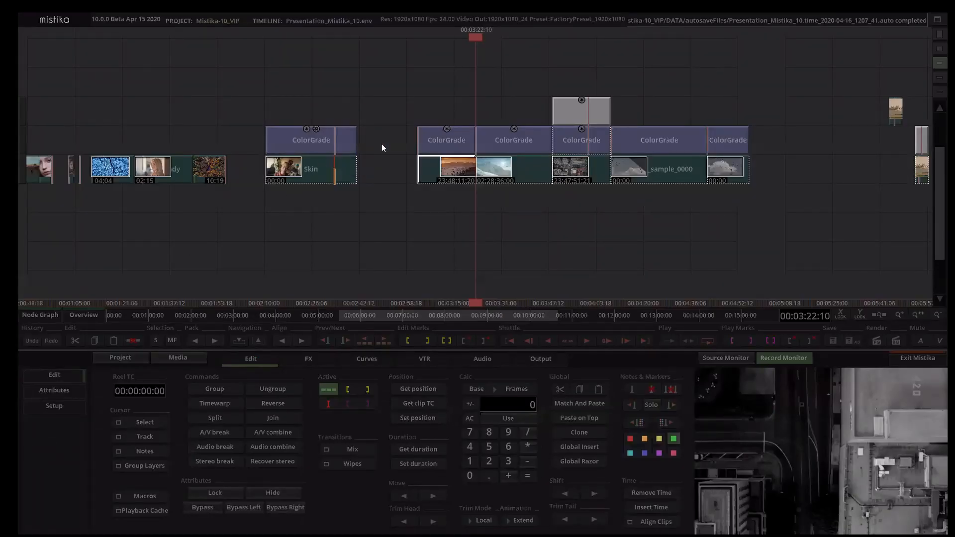
# Step: Open the helicopter clip's ColorGrade and expand Vector 1's parameter tree, including its Key2, Multilayer and Position groups
pyautogui.moveTo(207, 235)
pyautogui.mouseDown()
pyautogui.moveTo(276, 241)
pyautogui.moveTo(168, 422)
pyautogui.moveTo(106, 421)
pyautogui.mouseUp()
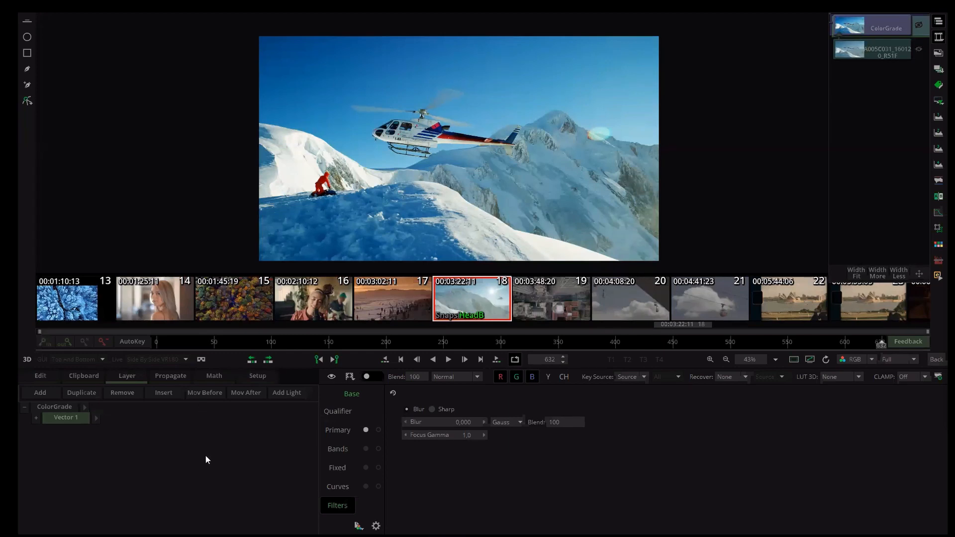
pyautogui.click(88, 424)
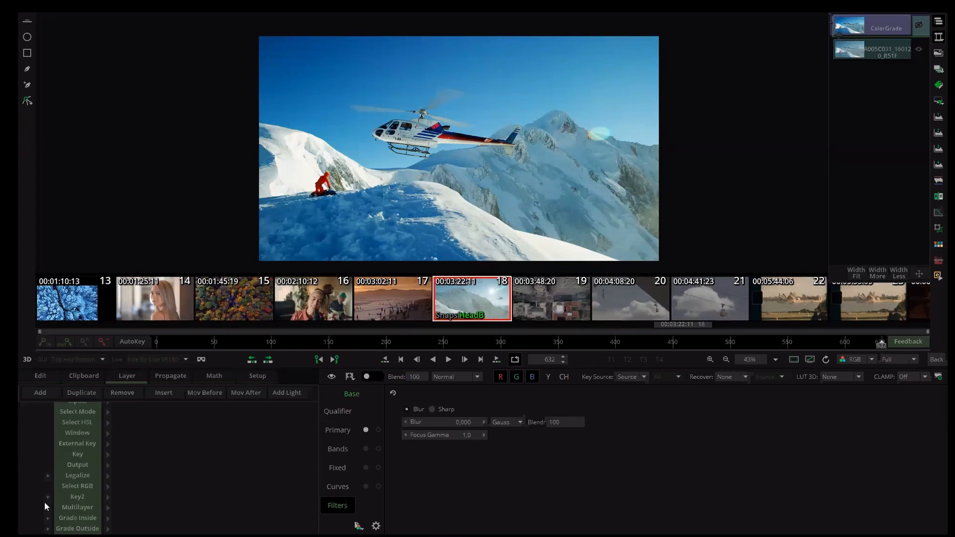
pyautogui.click(45, 502)
pyautogui.scroll(-1, 99, 448)
pyautogui.click(46, 507)
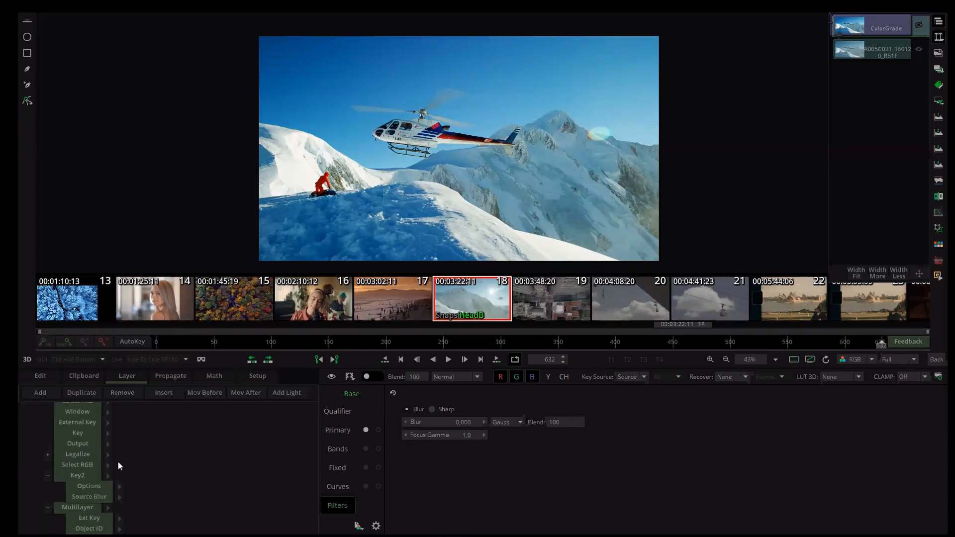
pyautogui.scroll(-2, 89, 477)
pyautogui.click(58, 487)
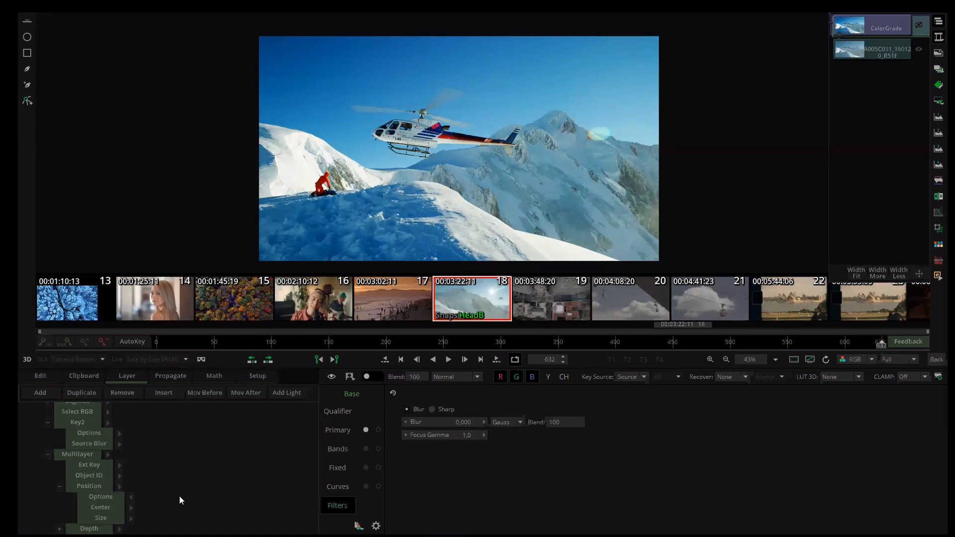
# Step: Look through the Primary grading controls, the colour picker and the scene detection controls for the helicopter clip
pyautogui.click(341, 431)
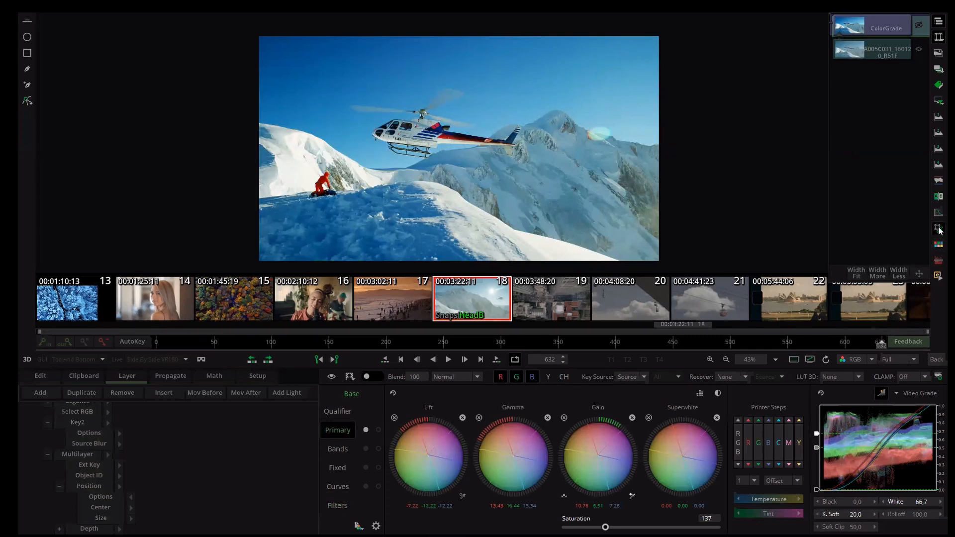
pyautogui.click(939, 245)
pyautogui.click(938, 260)
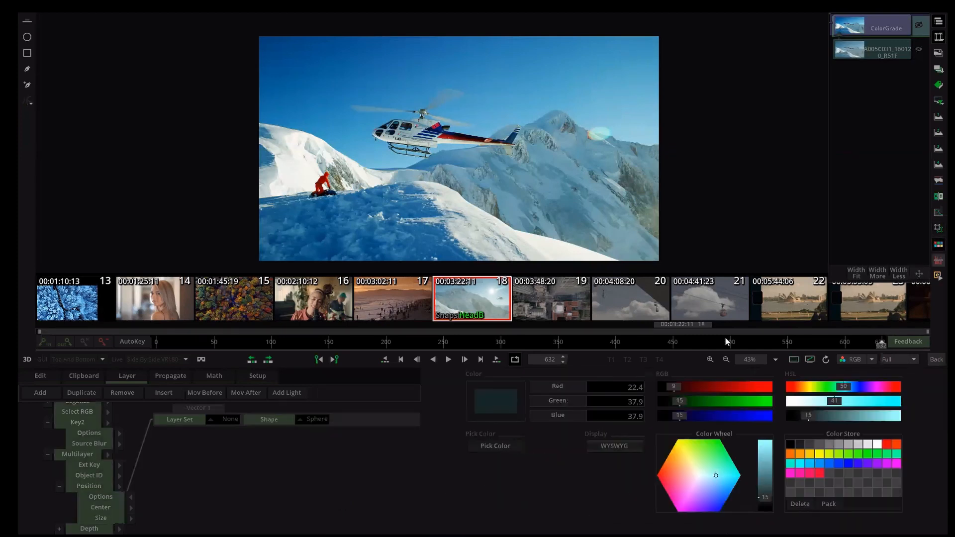
# Step: Hide the Position options' Layer Set and Shape parameters and return from scene detection to the Primary grading controls
pyautogui.click(120, 466)
pyautogui.click(125, 486)
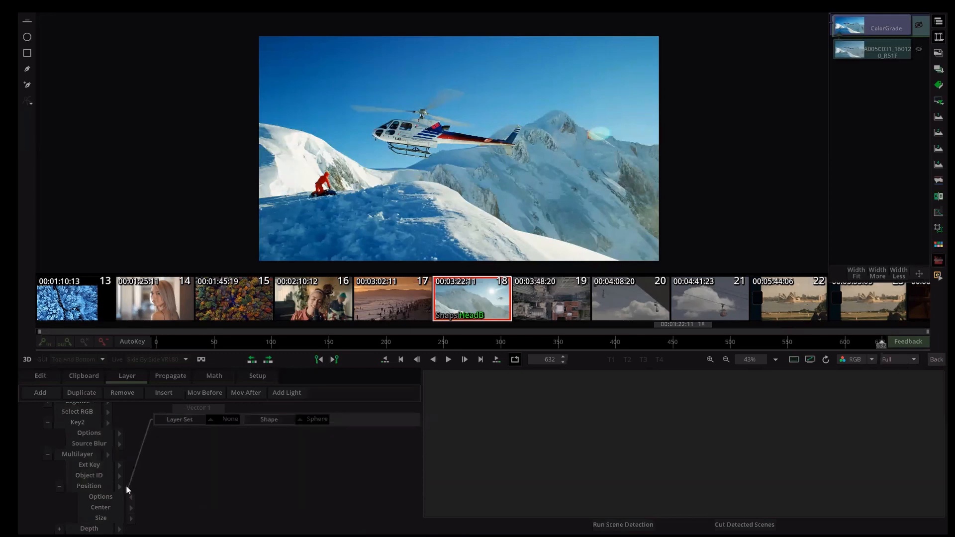
pyautogui.click(130, 497)
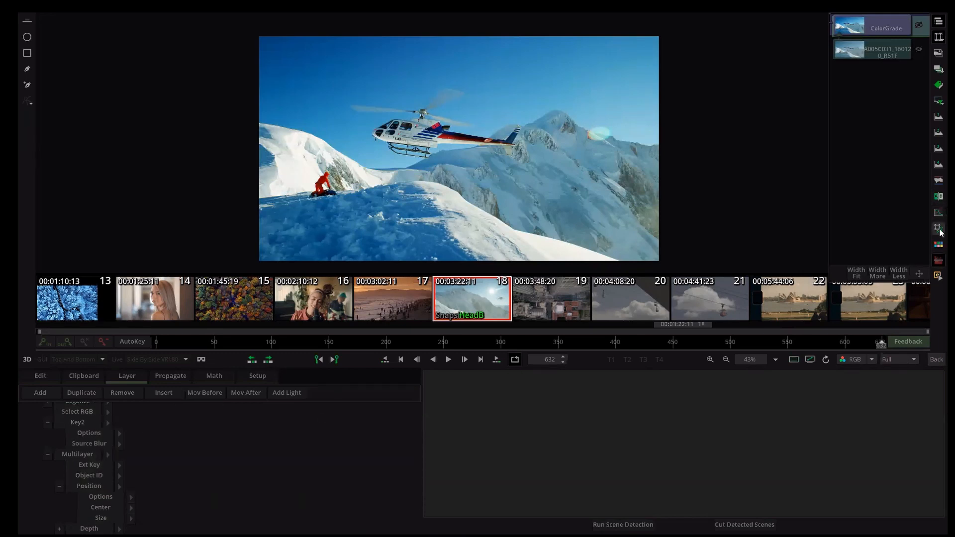
pyautogui.click(940, 261)
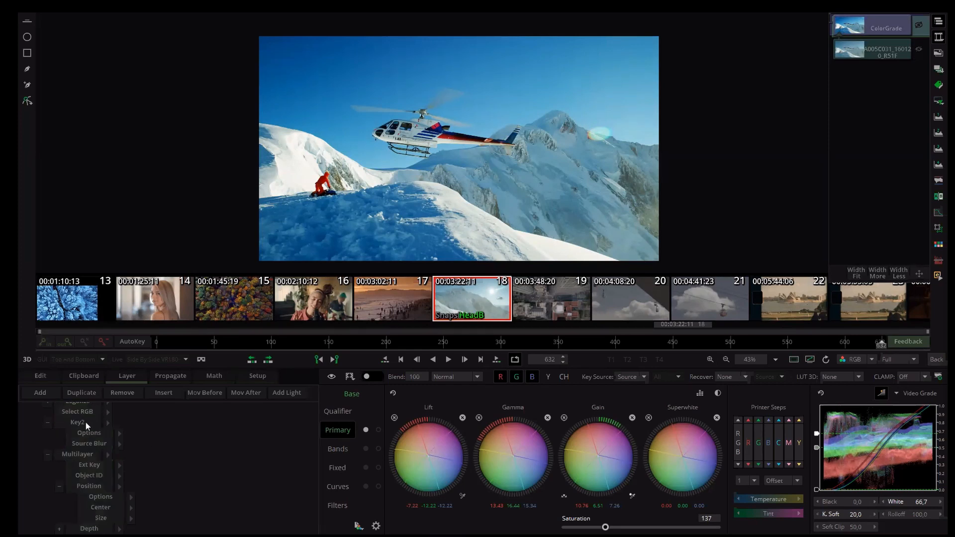
pyautogui.scroll(4, 108, 447)
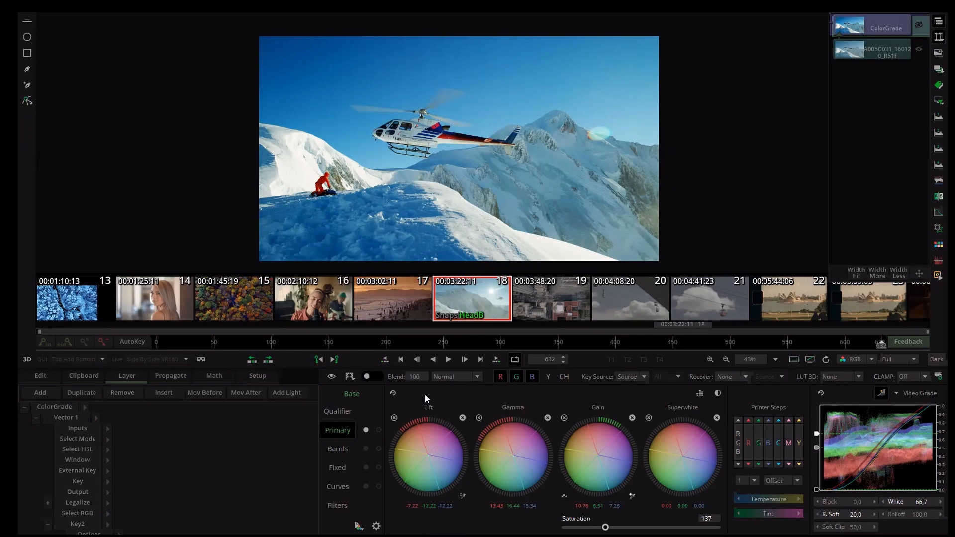
# Step: Return to the timeline and go to the empty area after the last clips, at 00:10:16:05
pyautogui.click(937, 359)
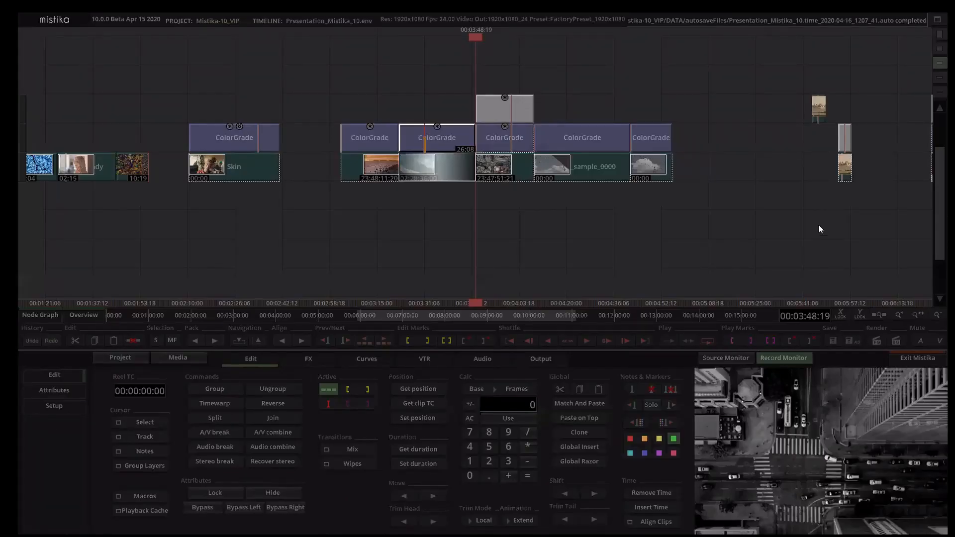
pyautogui.click(764, 234)
pyautogui.scroll(-8, 304, 243)
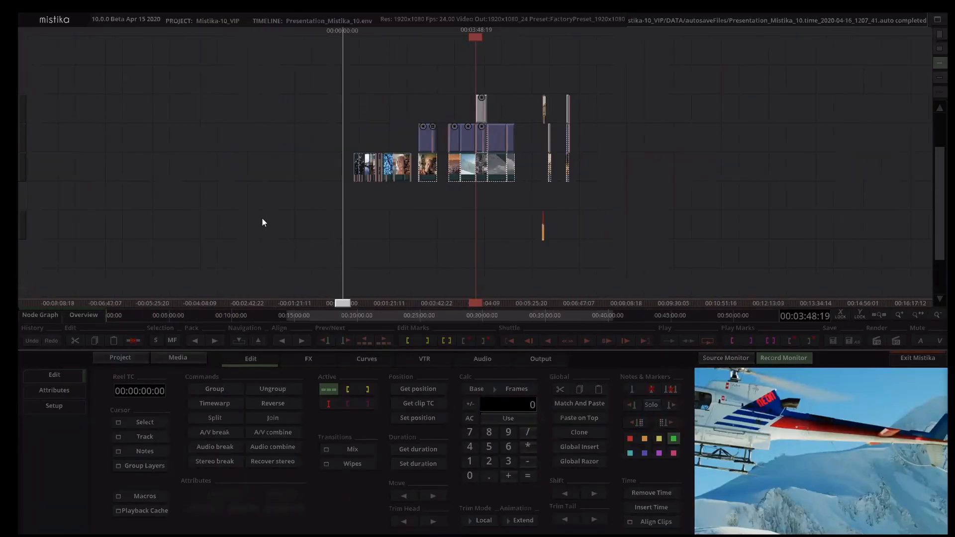
pyautogui.moveTo(335, 123); pyautogui.dragTo(160, 95)
pyautogui.moveTo(369, 201); pyautogui.dragTo(298, 202)
pyautogui.moveTo(468, 152); pyautogui.dragTo(417, 191)
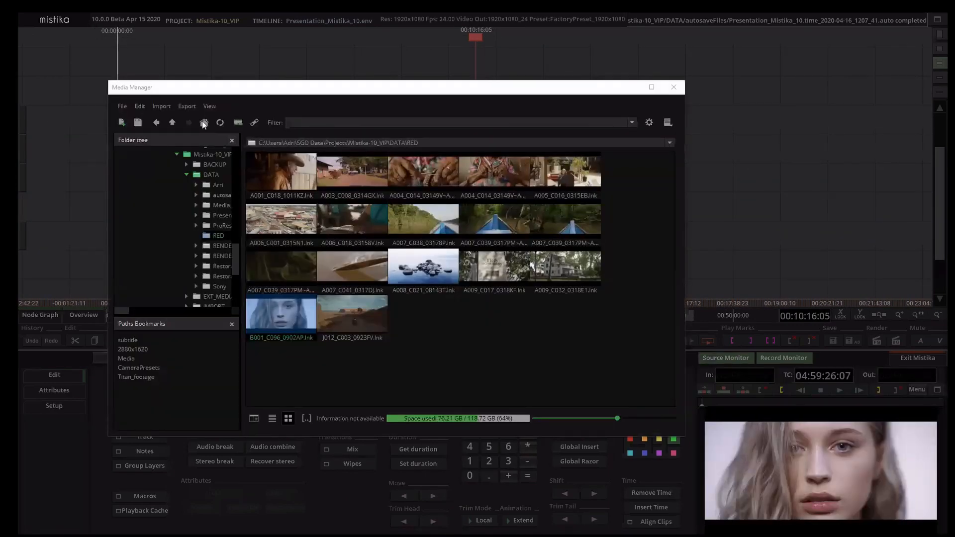
# Step: Show the project's DATA folder as a detailed list in the Media Manager and load Presentation_Mistika_10.env into the source monitor
pyautogui.click(203, 122)
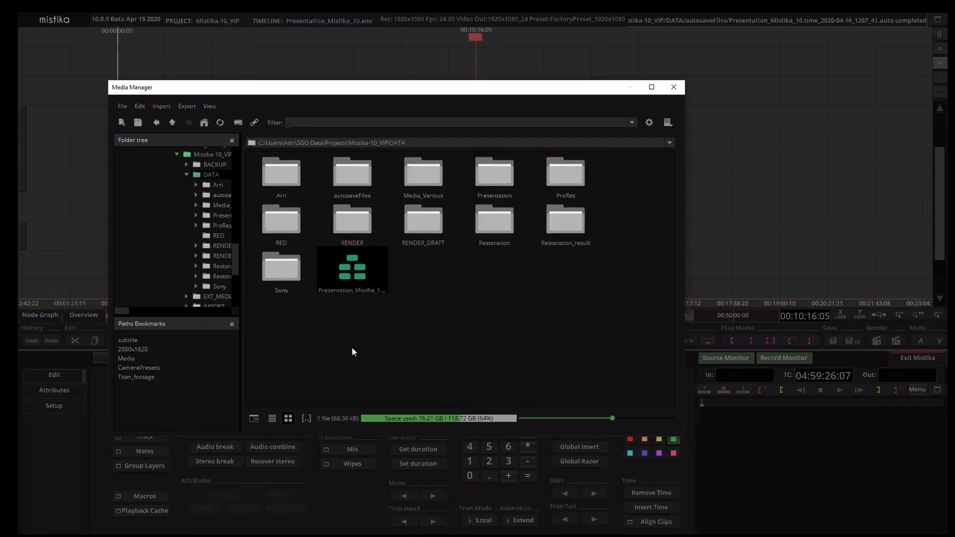
pyautogui.click(272, 418)
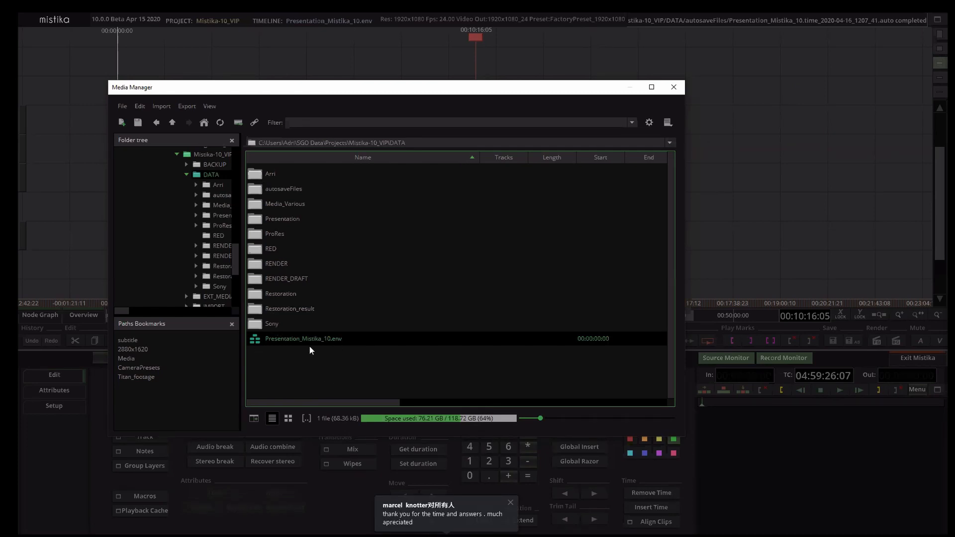
pyautogui.click(186, 110)
pyautogui.moveTo(210, 134)
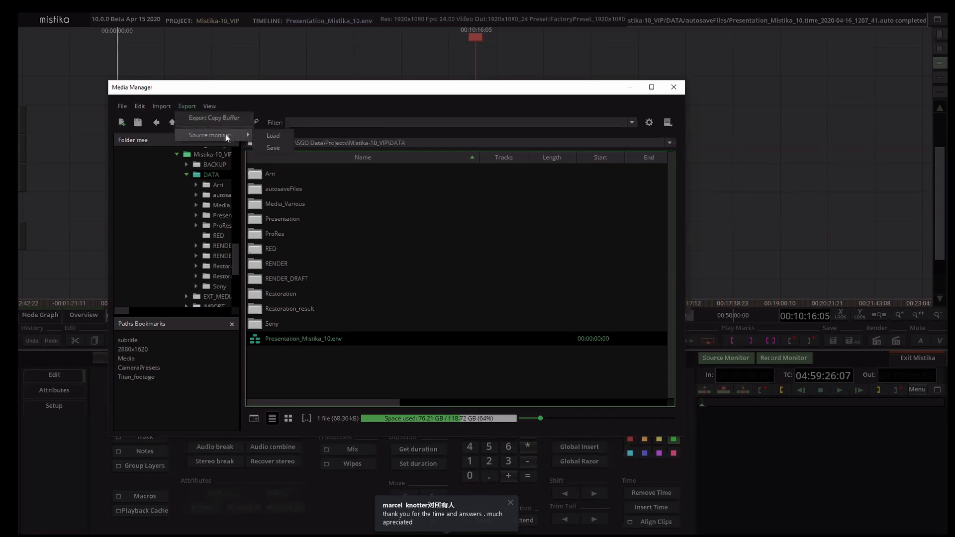
# Step: Insert the loaded presentation timeline into the empty area after the existing clips and close the Media Manager
pyautogui.click(892, 499)
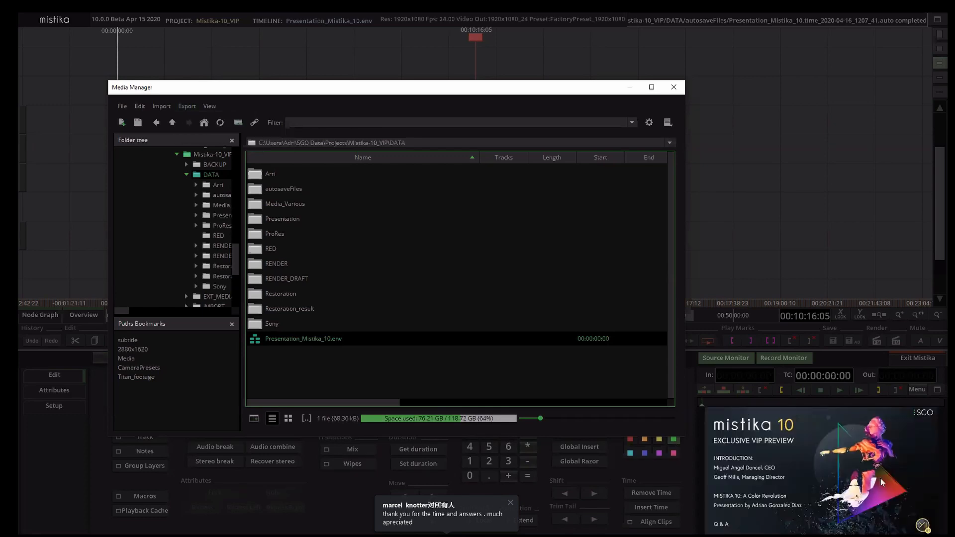
pyautogui.click(749, 391)
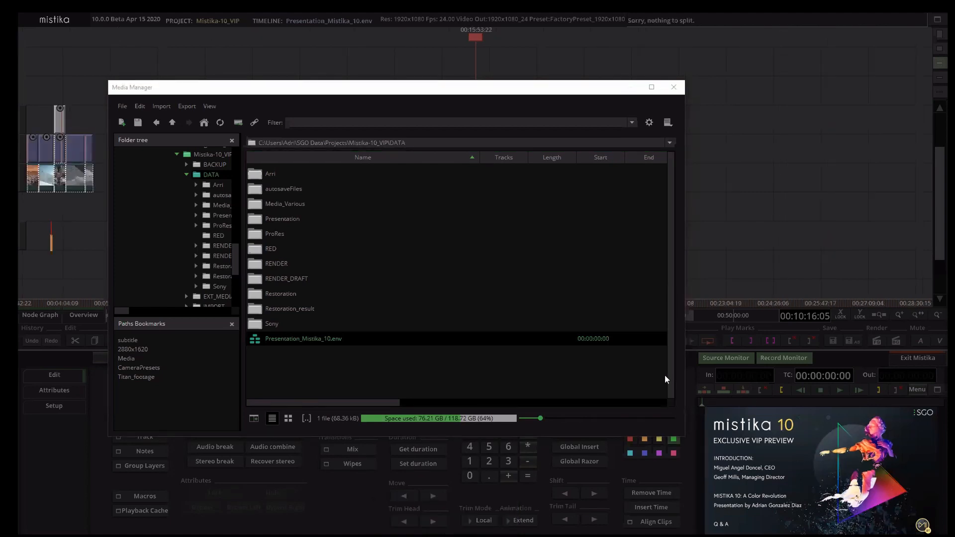
pyautogui.click(673, 90)
pyautogui.click(333, 178)
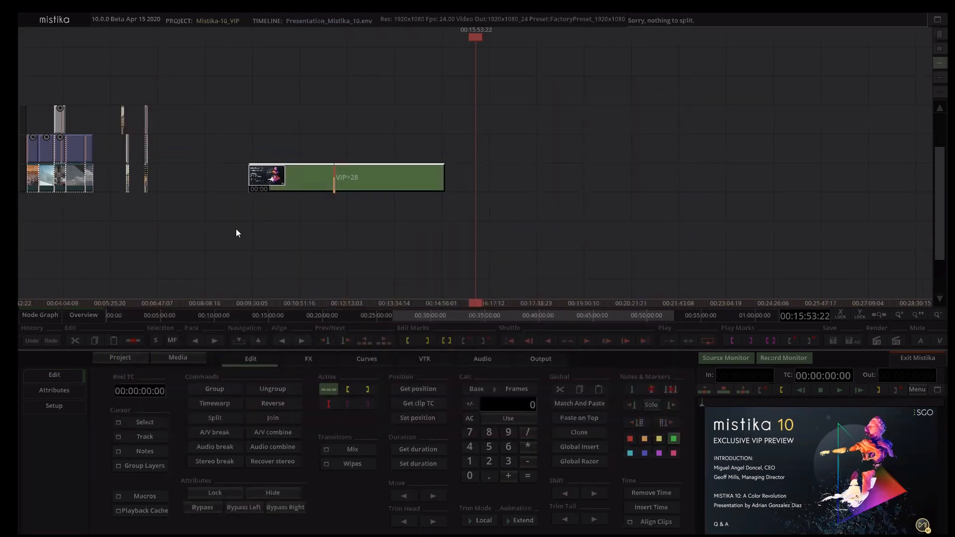
# Step: Ungroup the inserted VIP+28 group into its separate clips and clear the selection
pyautogui.moveTo(236, 229); pyautogui.dragTo(334, 228)
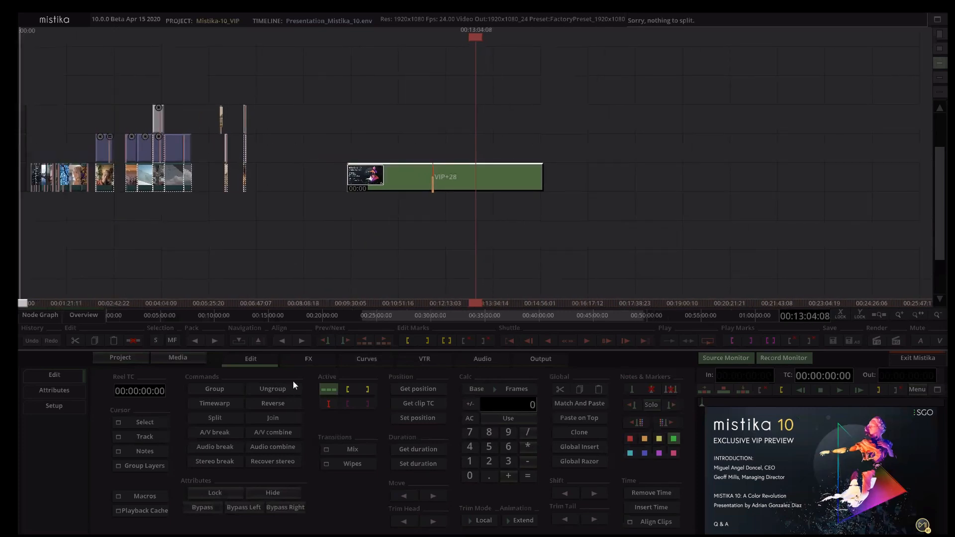
pyautogui.click(603, 255)
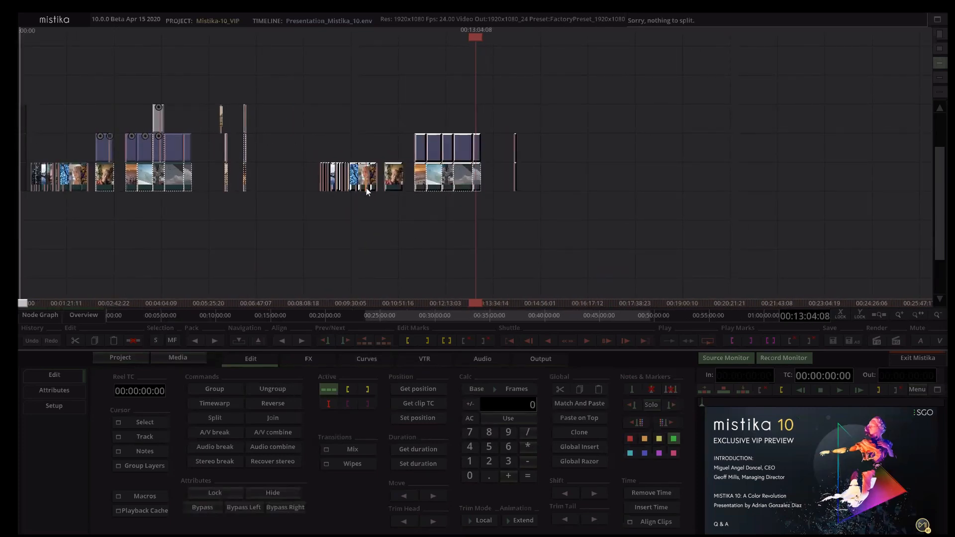
pyautogui.click(398, 257)
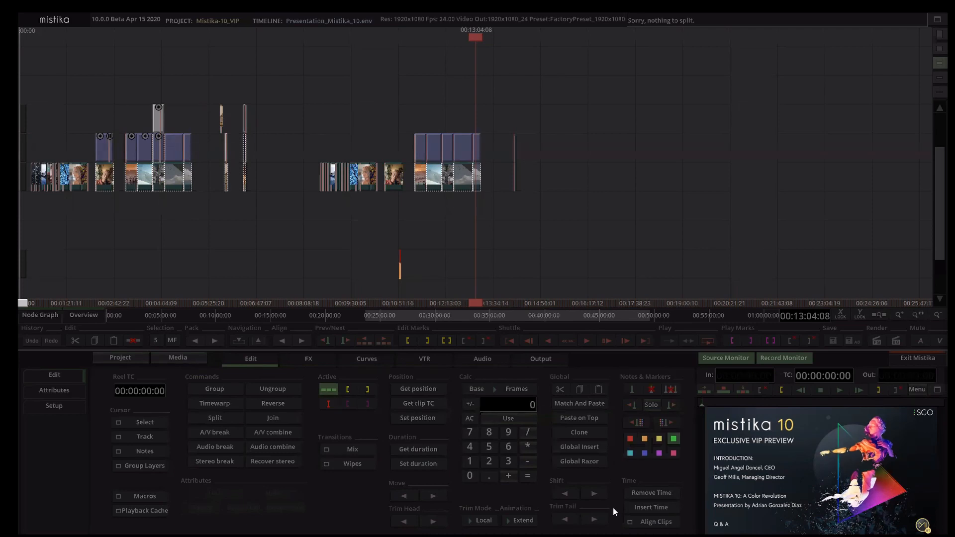
pyautogui.click(457, 265)
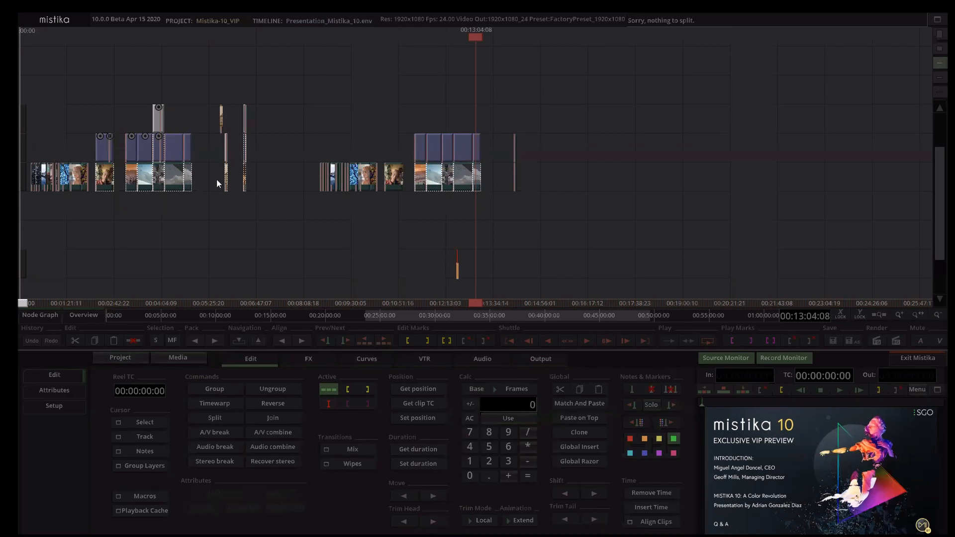